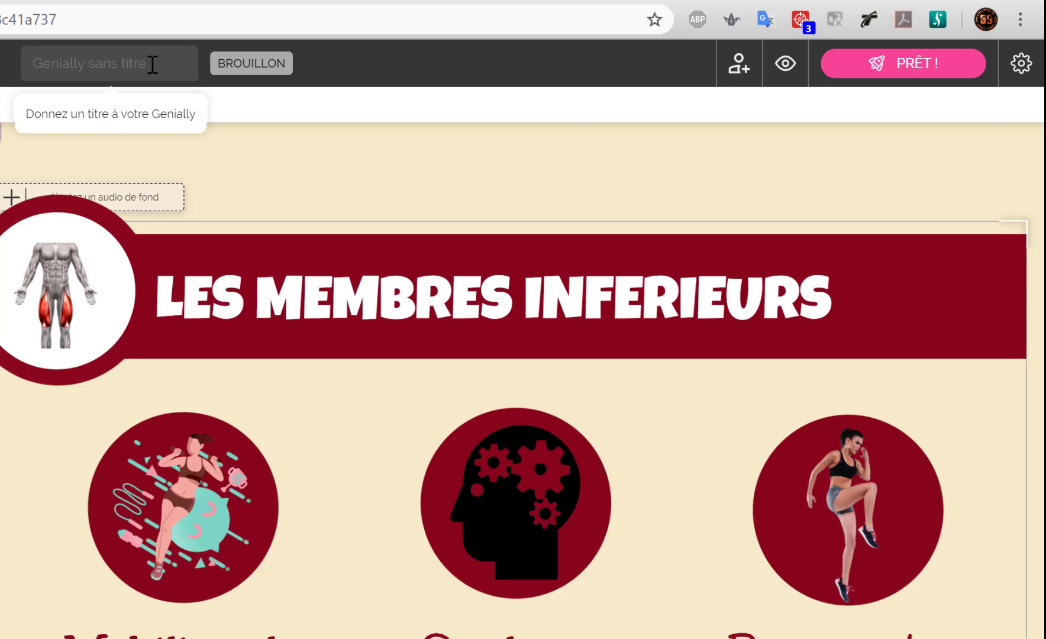
# Title the presentation "Echauffement-Formation".
pyautogui.write('Echauffement')
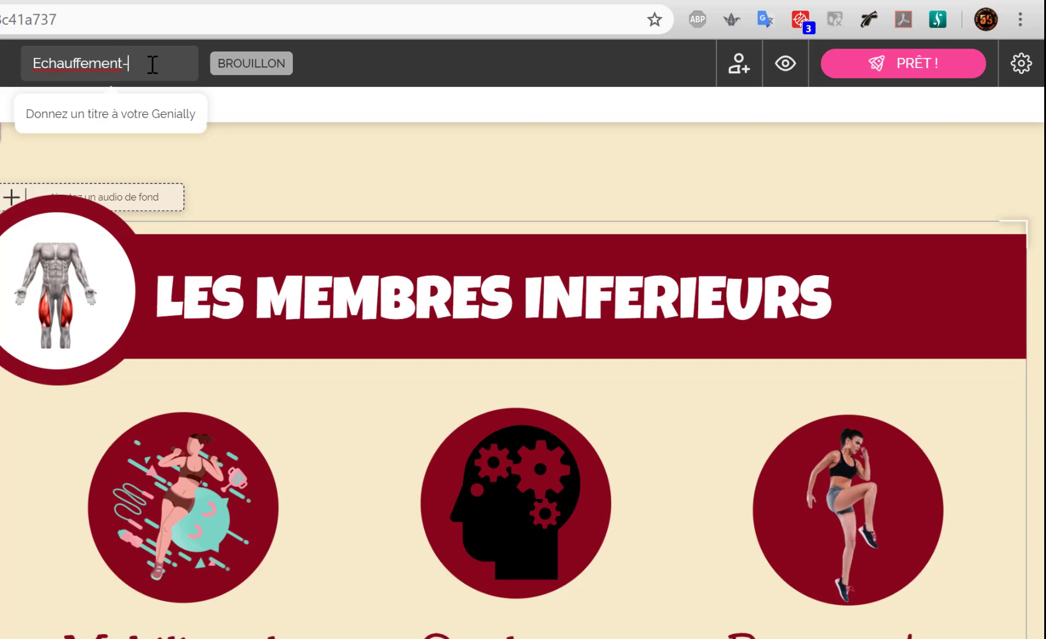
pyautogui.write('-Formation')
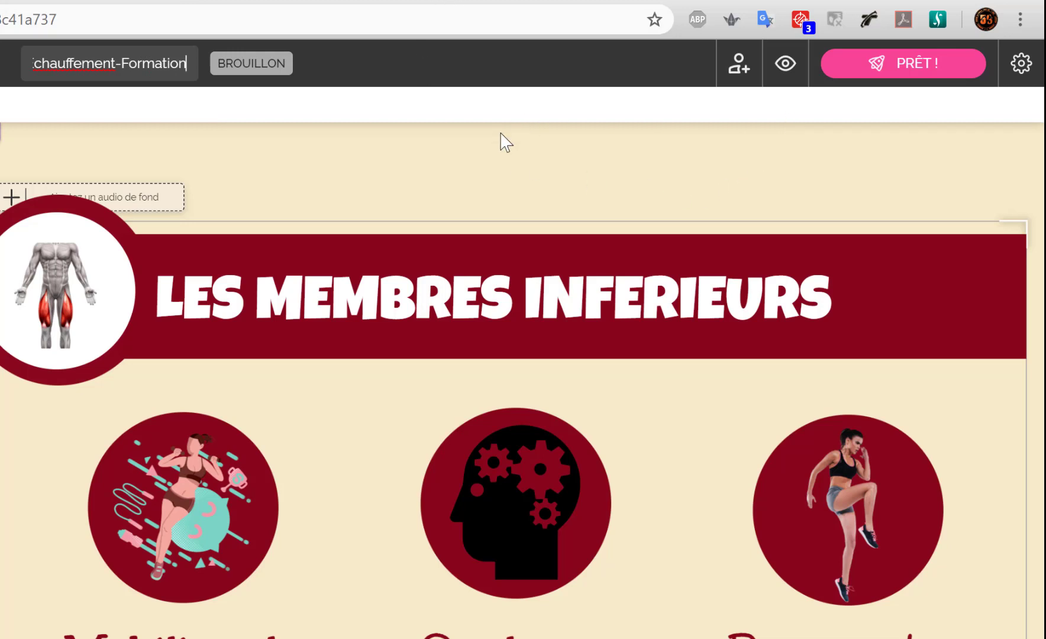
# Preview the "LES MEMBRES INFERIEURS" page twice to check its entrance animations, and return to editing.
pyautogui.click(792, 72)
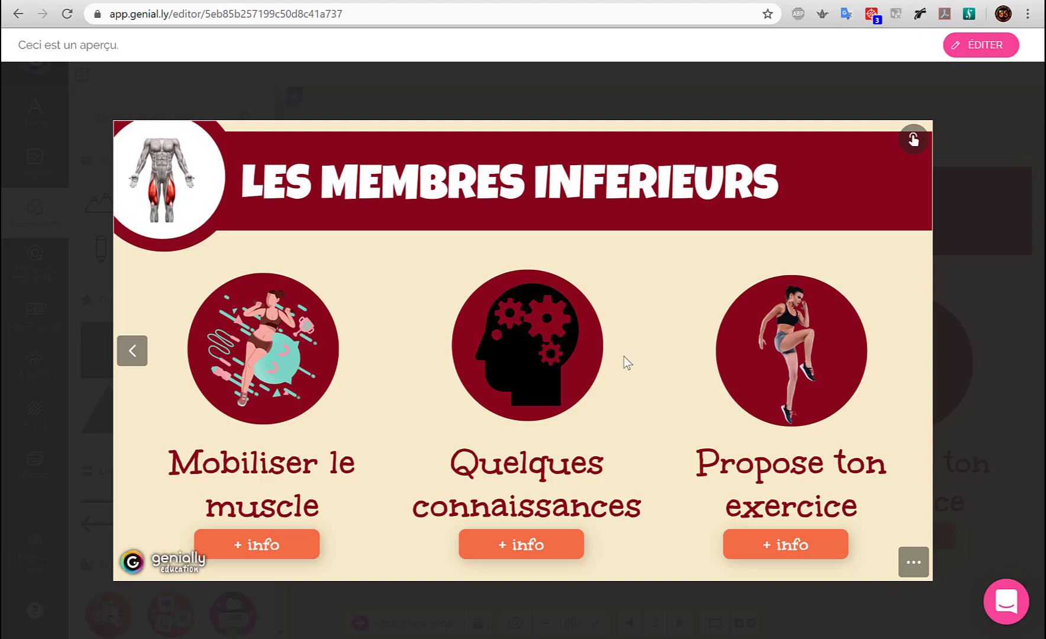
pyautogui.click(991, 363)
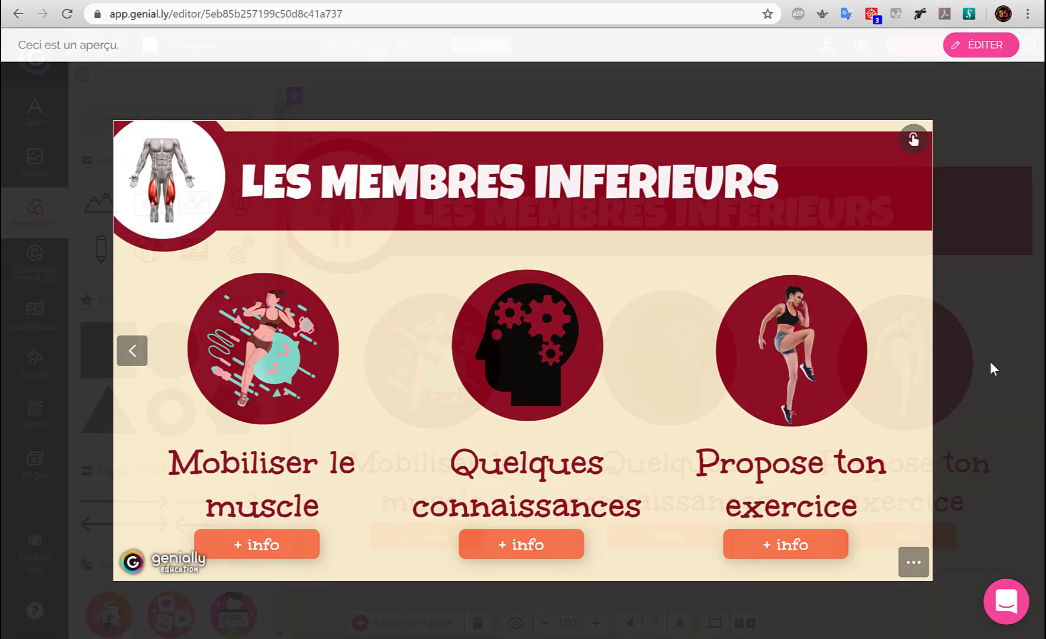
pyautogui.click(861, 46)
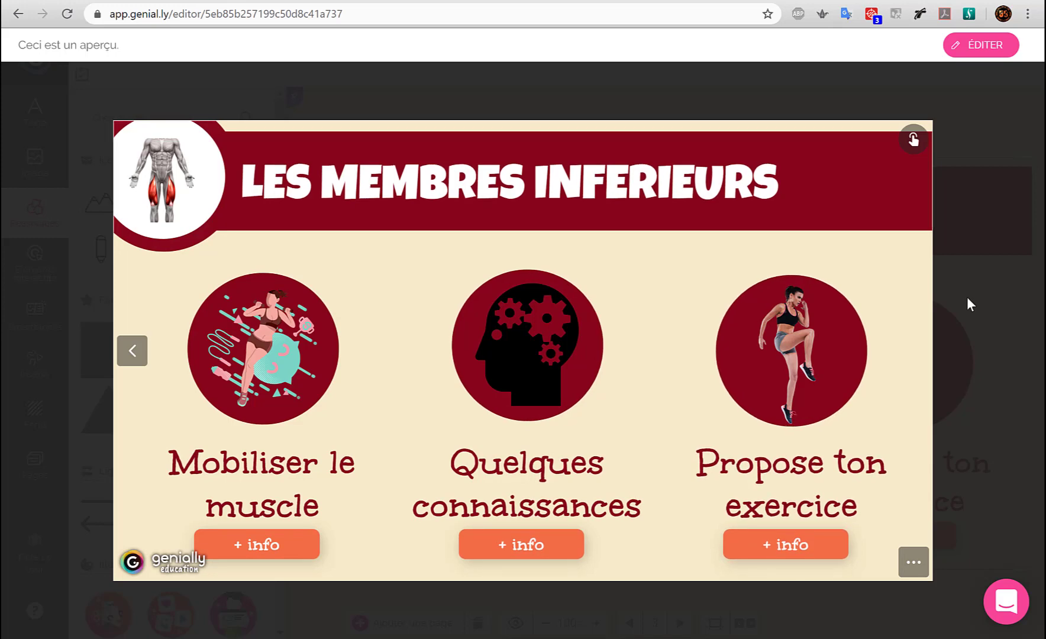
pyautogui.click(967, 296)
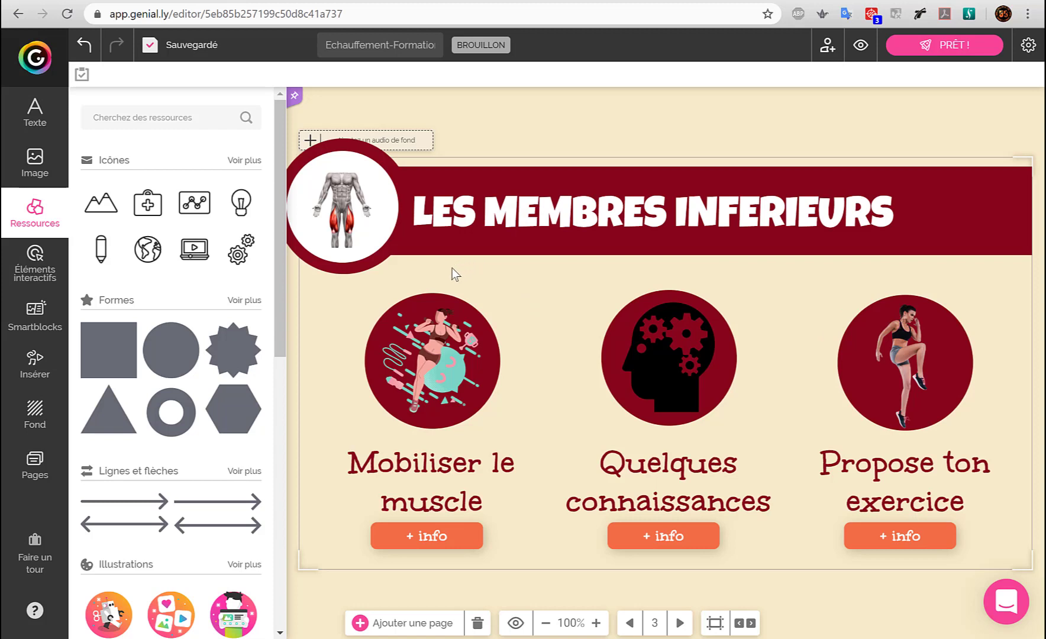
# Apply a Zoom entrance animation to the exercise illustration inside the "Mobiliser le muscle" circle.
pyautogui.click(430, 294)
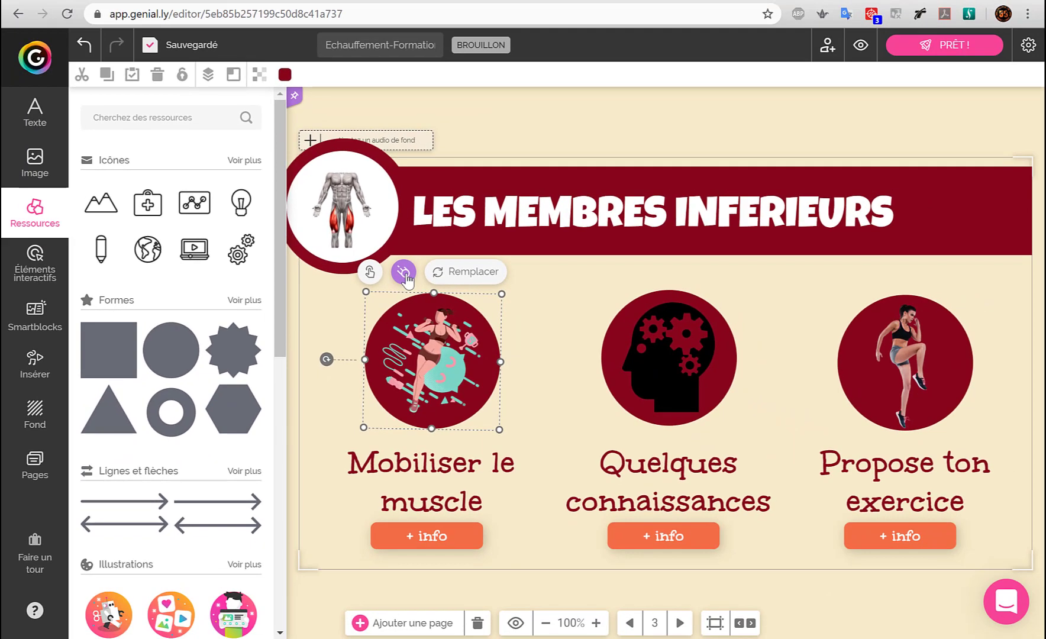
pyautogui.click(404, 274)
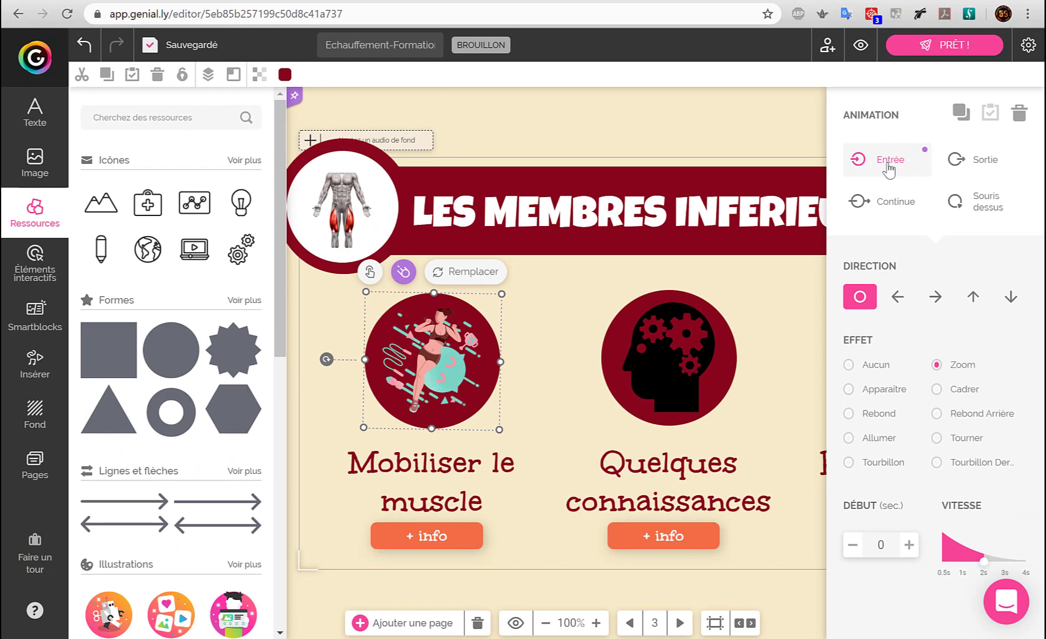
pyautogui.click(437, 355)
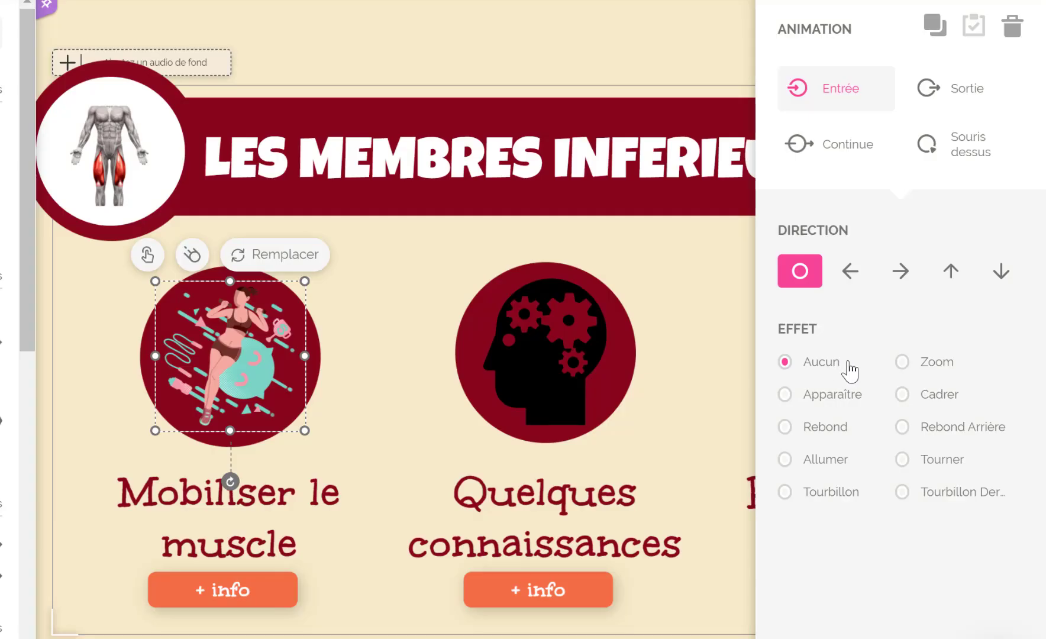
pyautogui.click(903, 363)
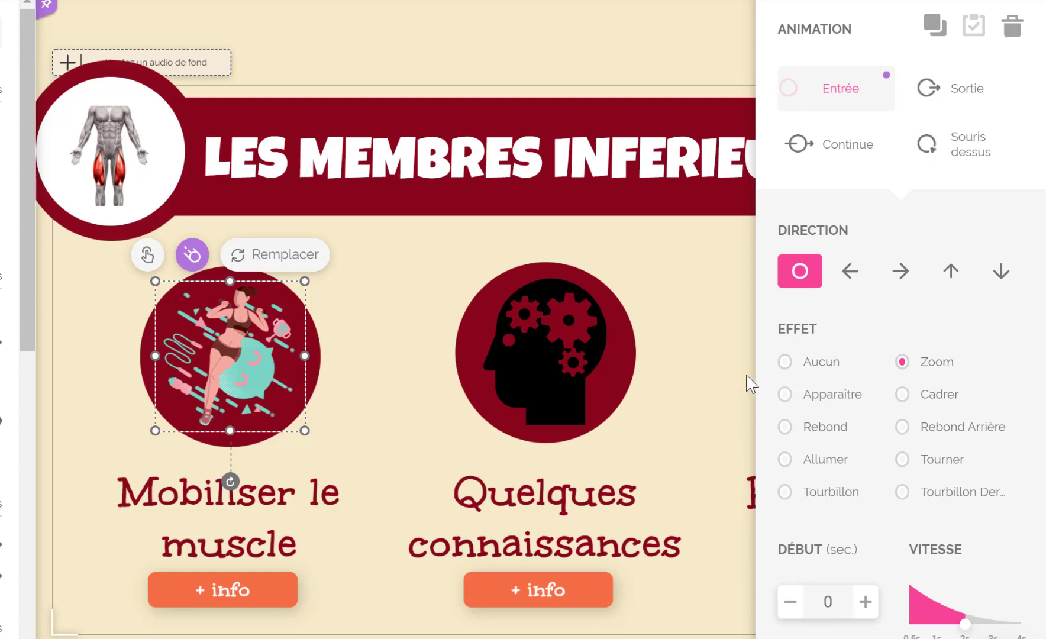
# Apply a Zoom entrance animation starting at 0.3 s to the head-with-gears icon above "Quelques connaissances".
pyautogui.click(544, 264)
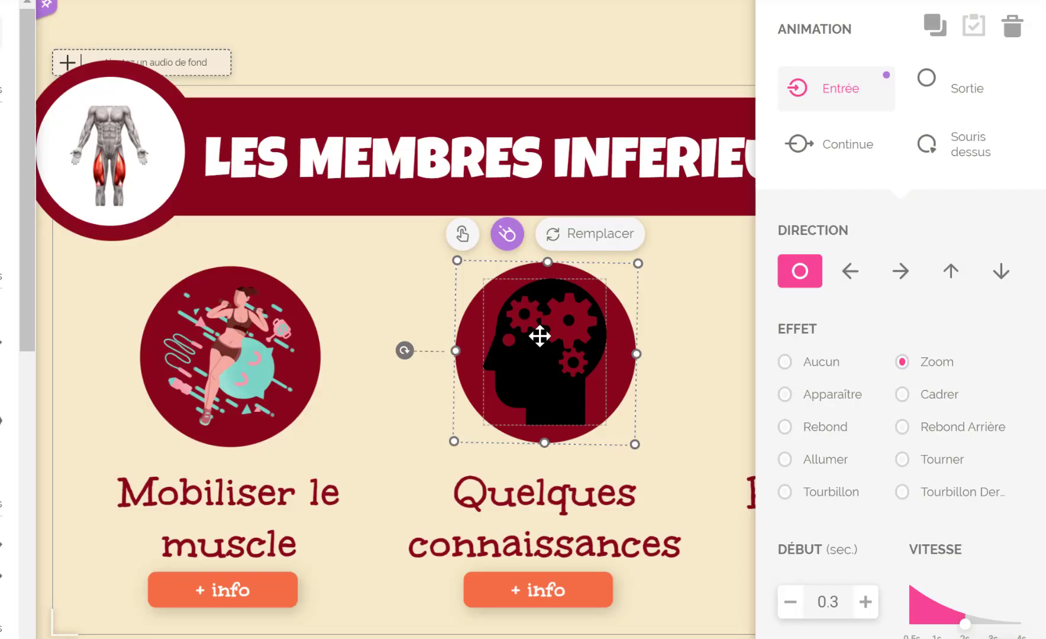
pyautogui.click(539, 335)
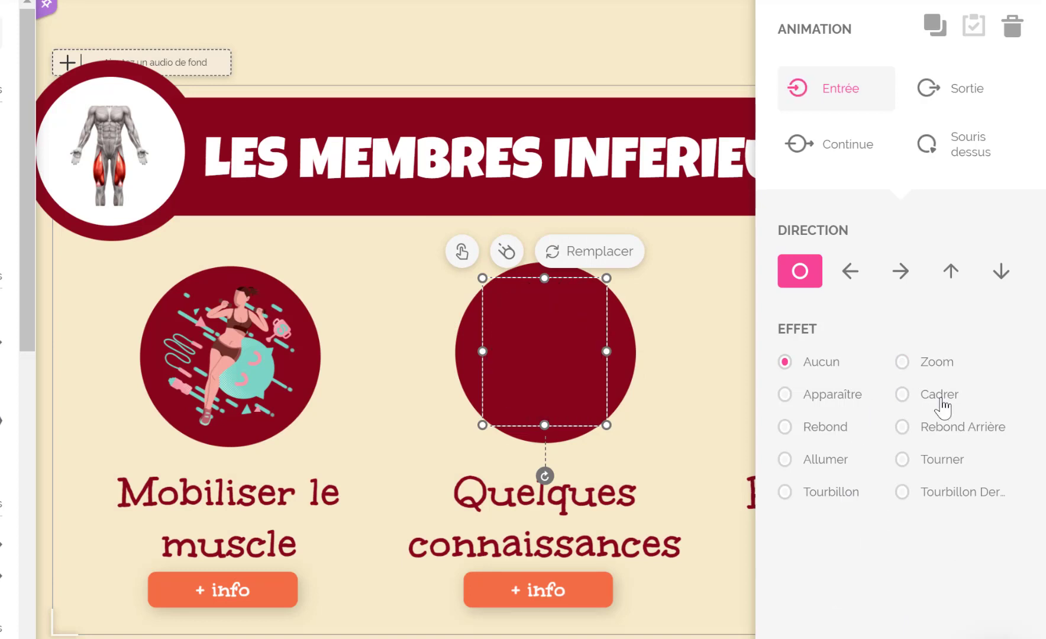
pyautogui.click(951, 370)
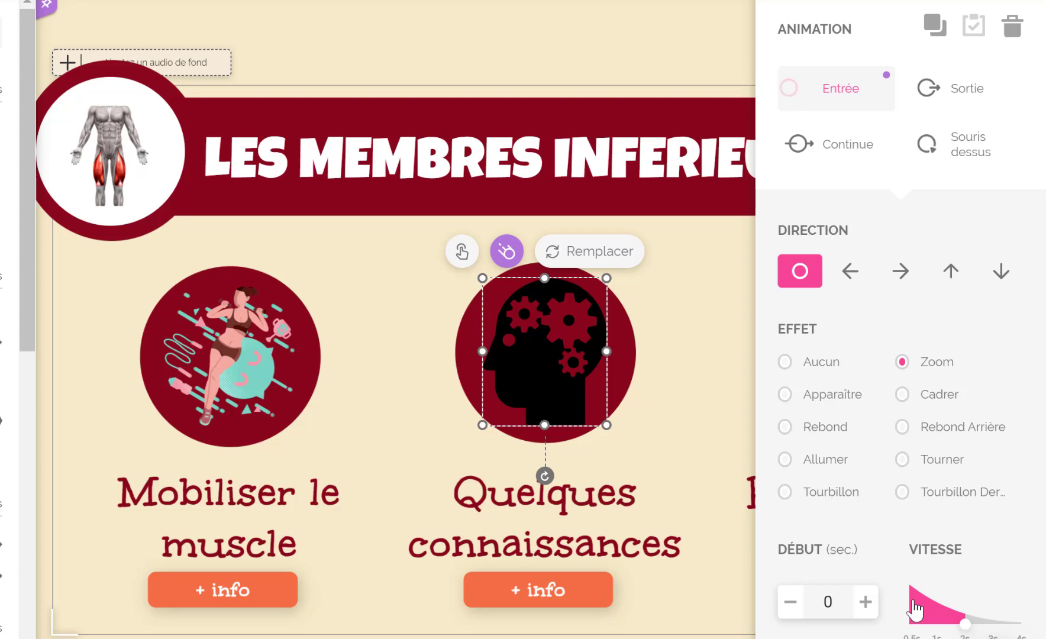
pyautogui.write('.3')
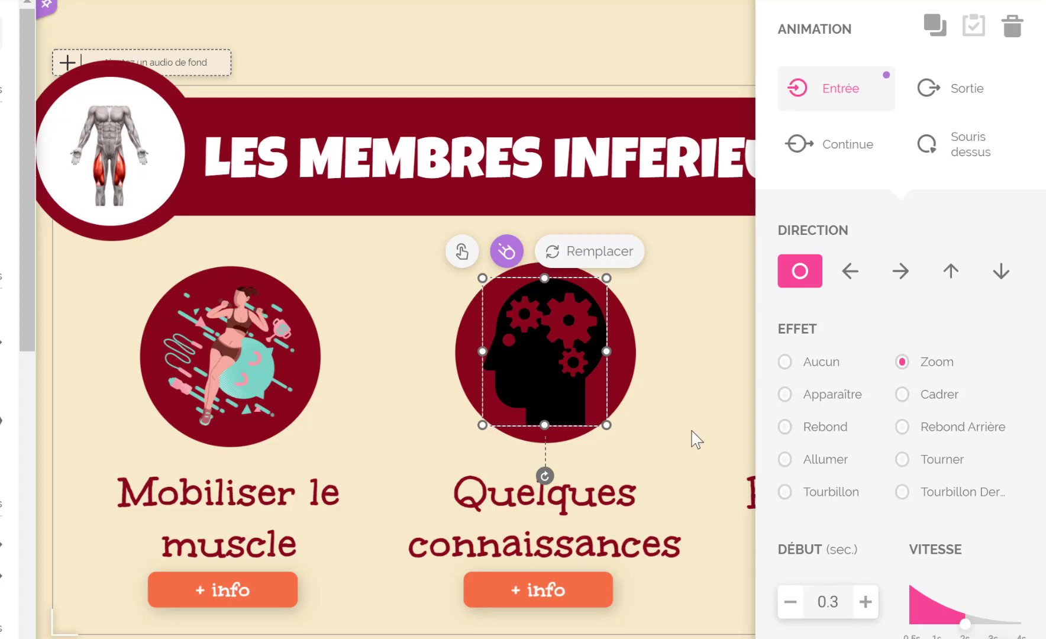
pyautogui.click(708, 473)
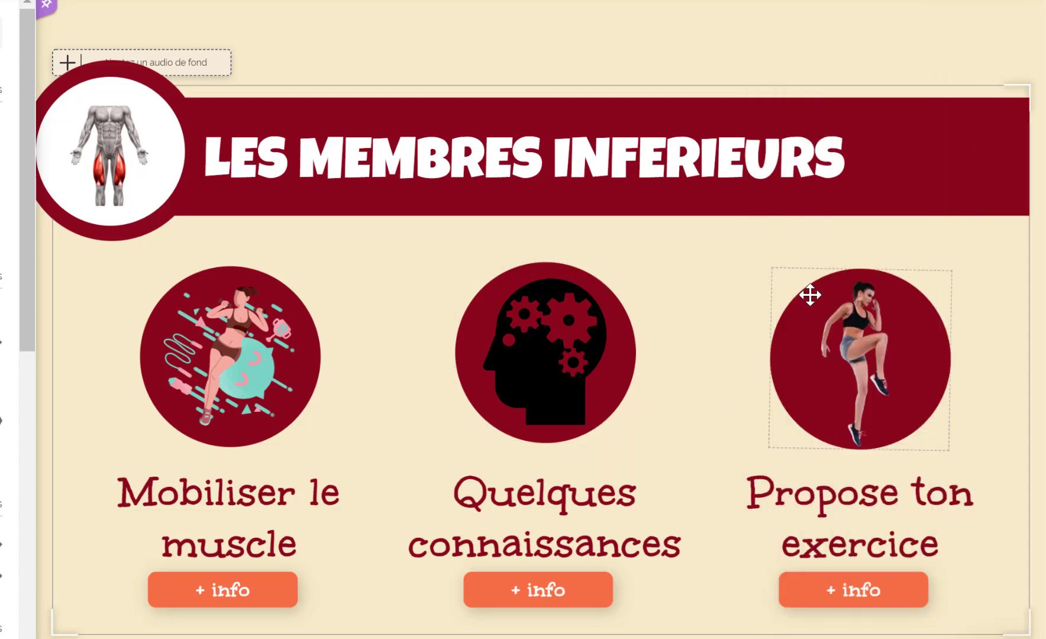
# Apply a Zoom entrance animation starting at 0.5 s to the woman's photo above "Propose ton exercice", and preview the page.
pyautogui.click(826, 279)
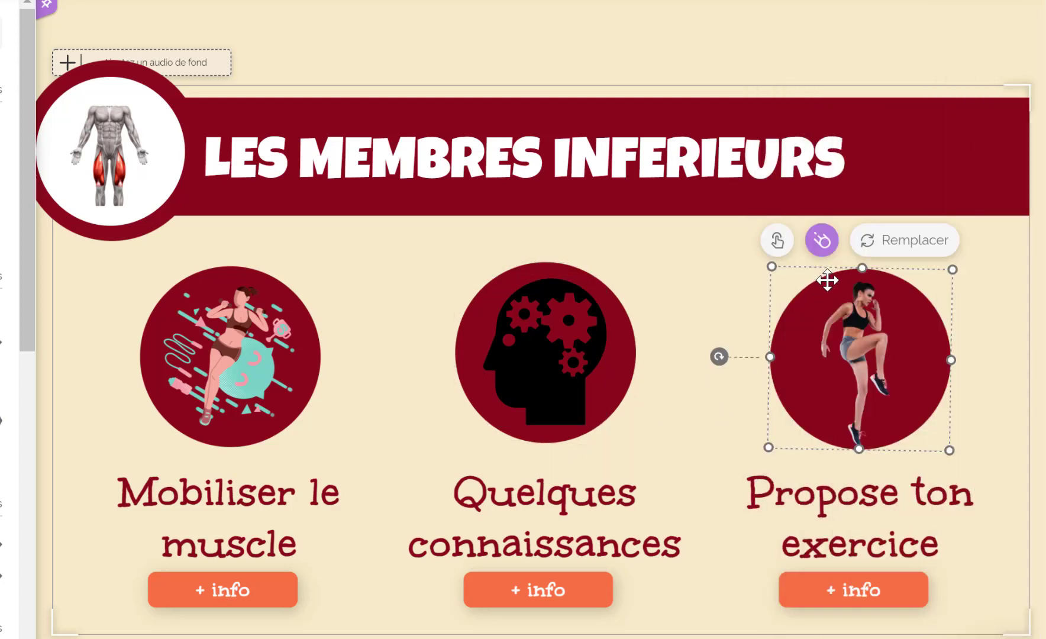
pyautogui.click(821, 239)
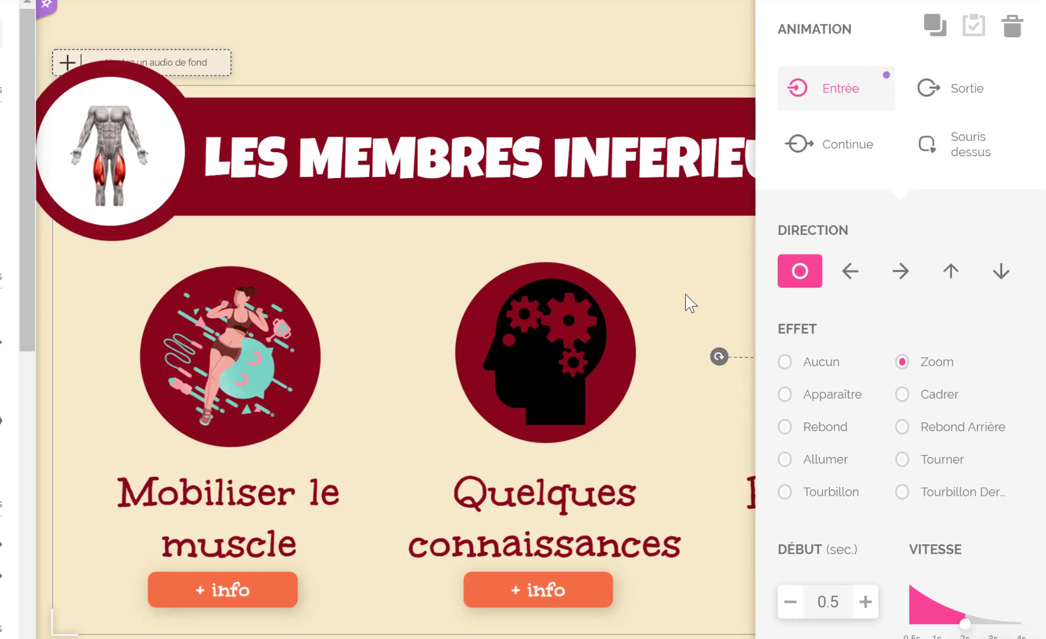
pyautogui.click(701, 306)
pyautogui.click(863, 355)
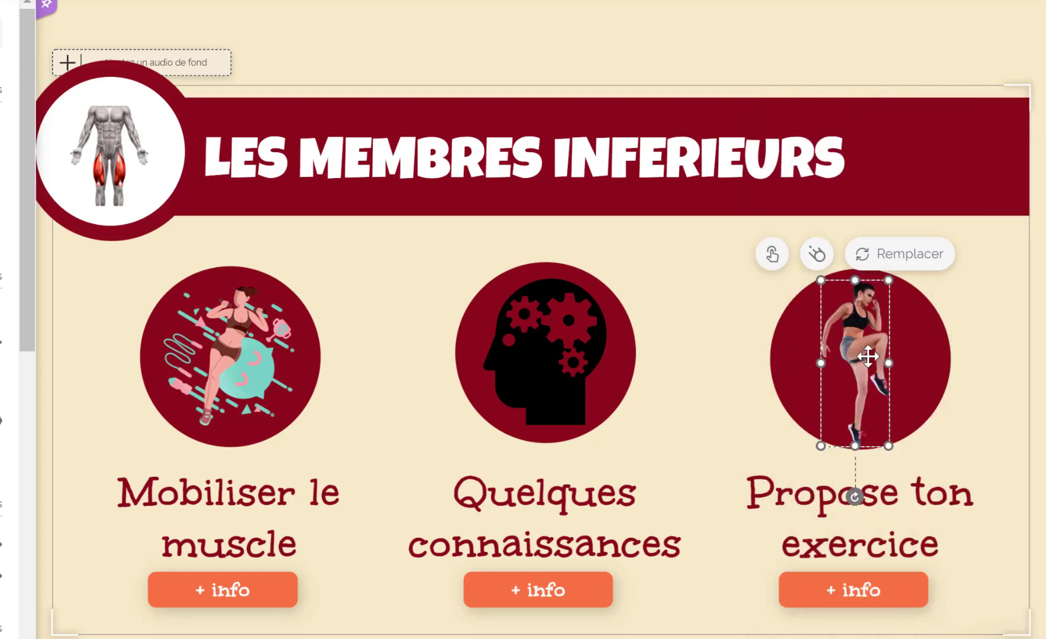
pyautogui.click(821, 256)
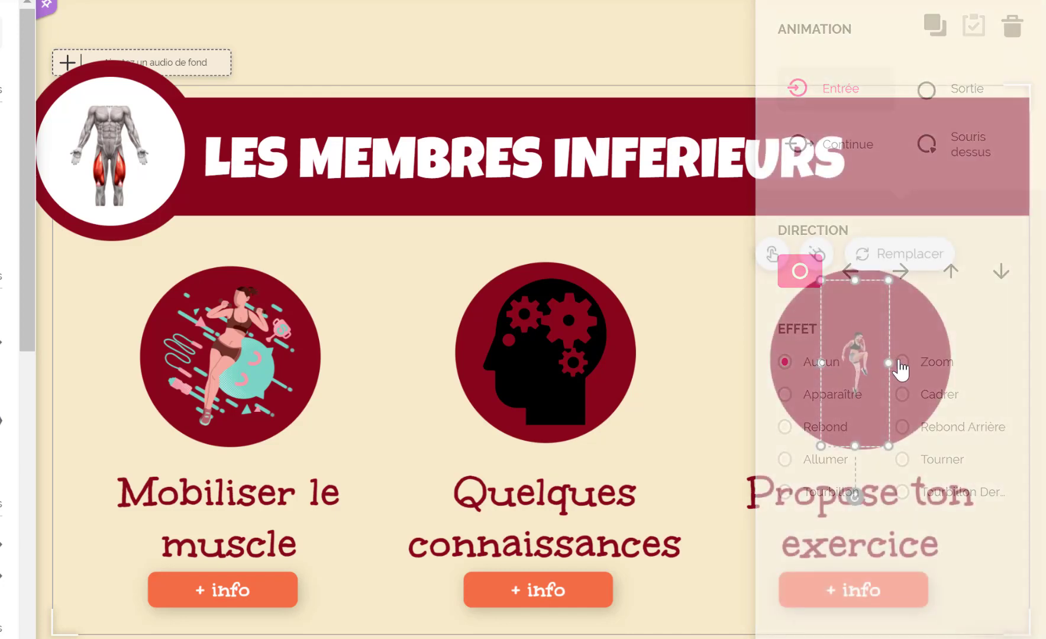
pyautogui.click(902, 364)
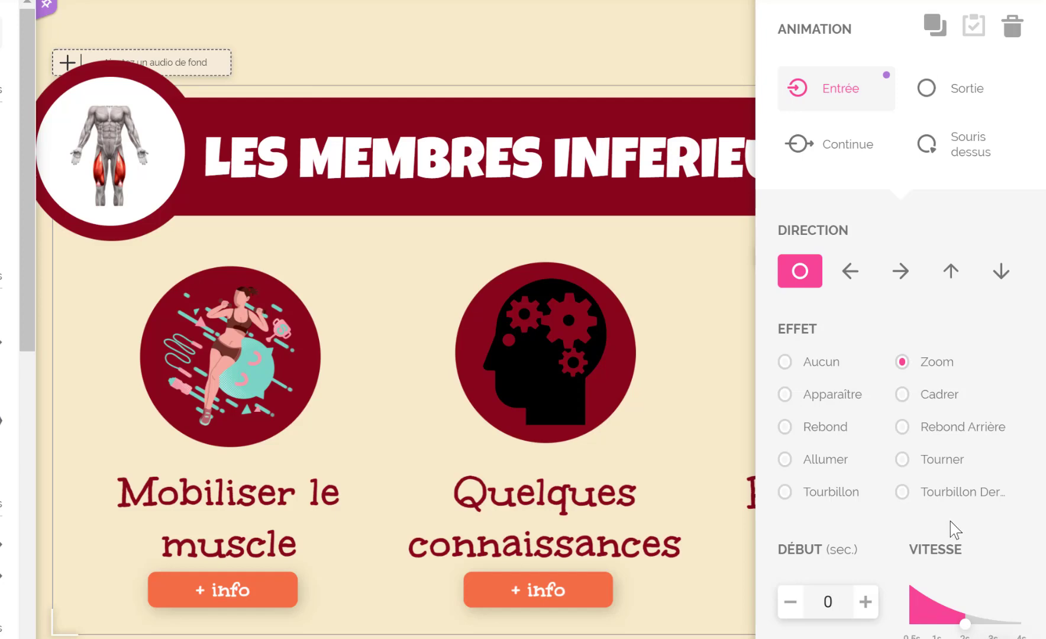
pyautogui.write('.5')
pyautogui.click(710, 30)
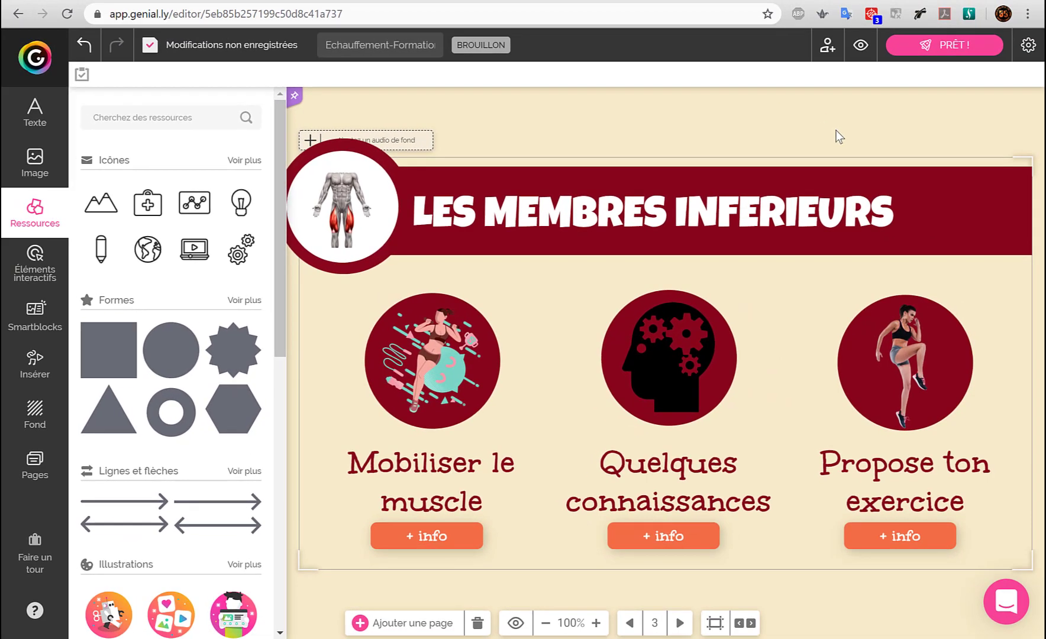
pyautogui.click(862, 48)
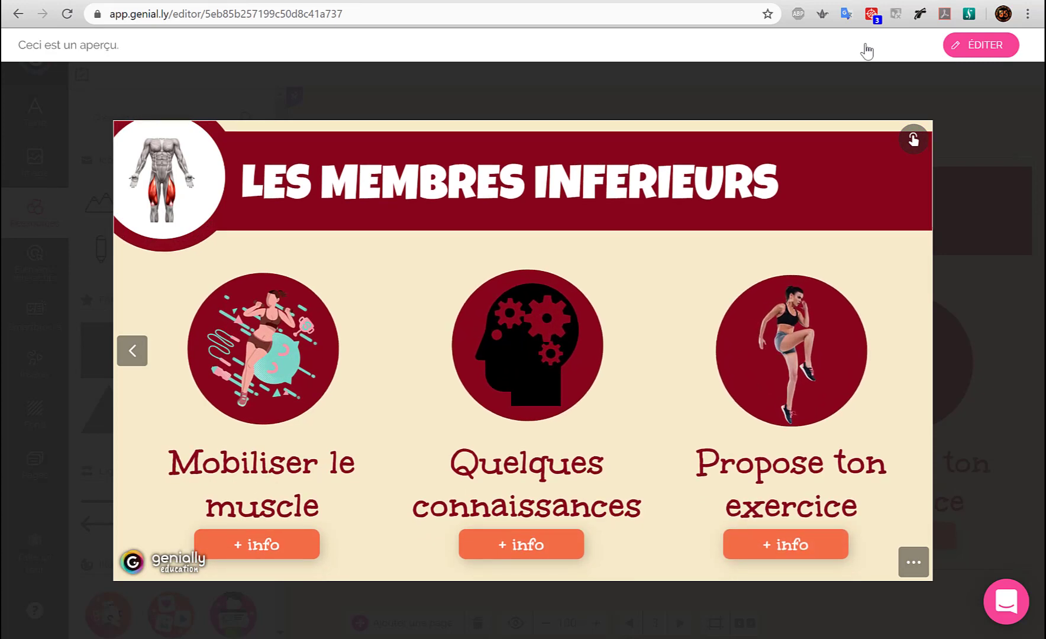
pyautogui.press('Escape')
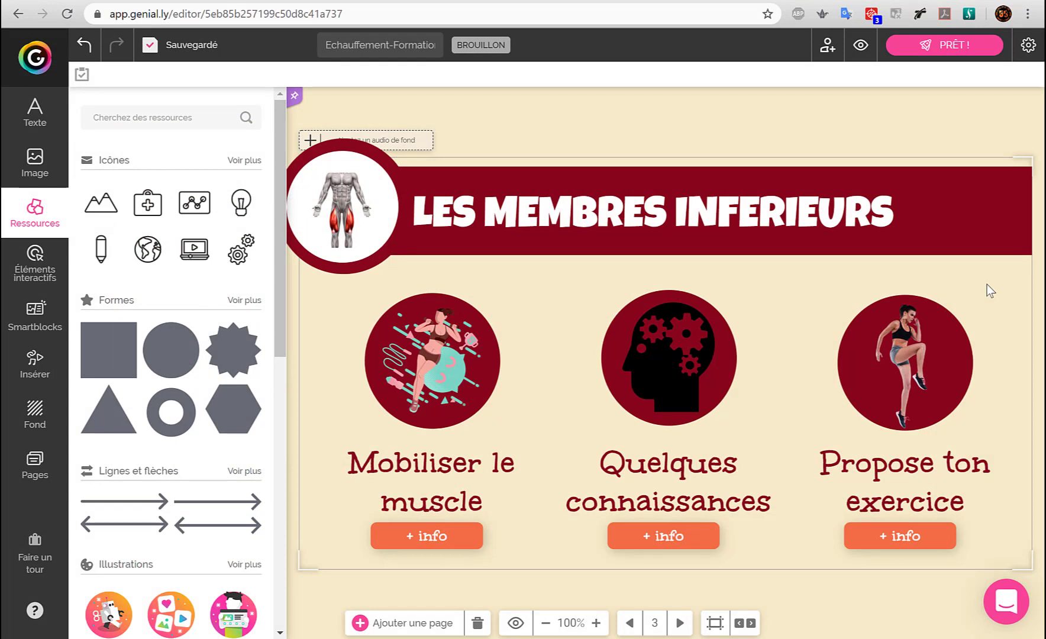
# Give the "LES MEMBRES INFERIEURS" title an Apparaître entrance animation starting at 0.5 s, and preview the page.
pyautogui.click(740, 198)
pyautogui.click(740, 198)
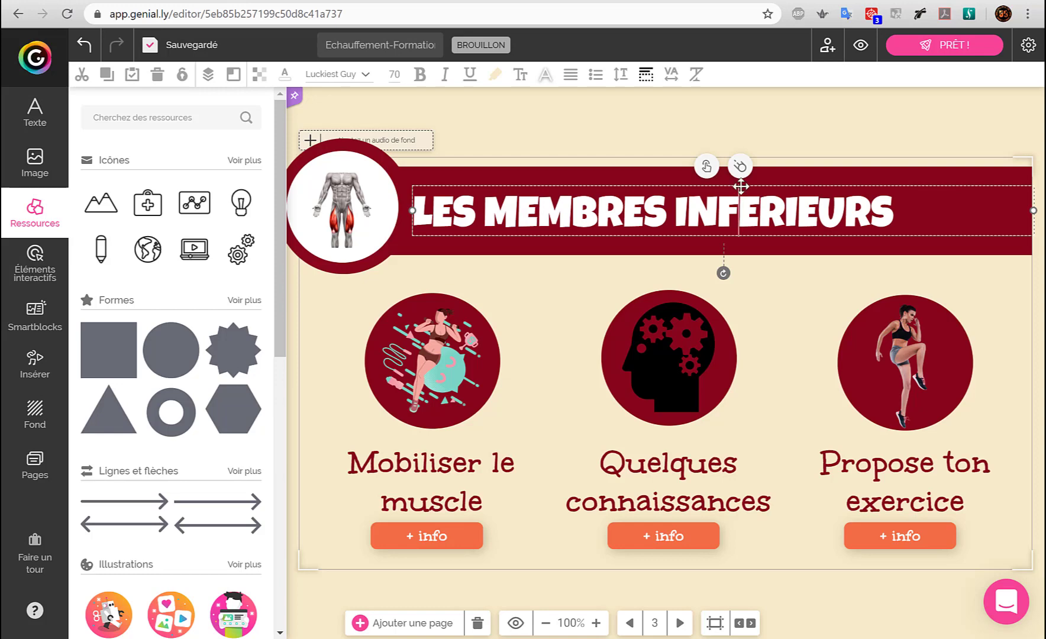
pyautogui.click(740, 167)
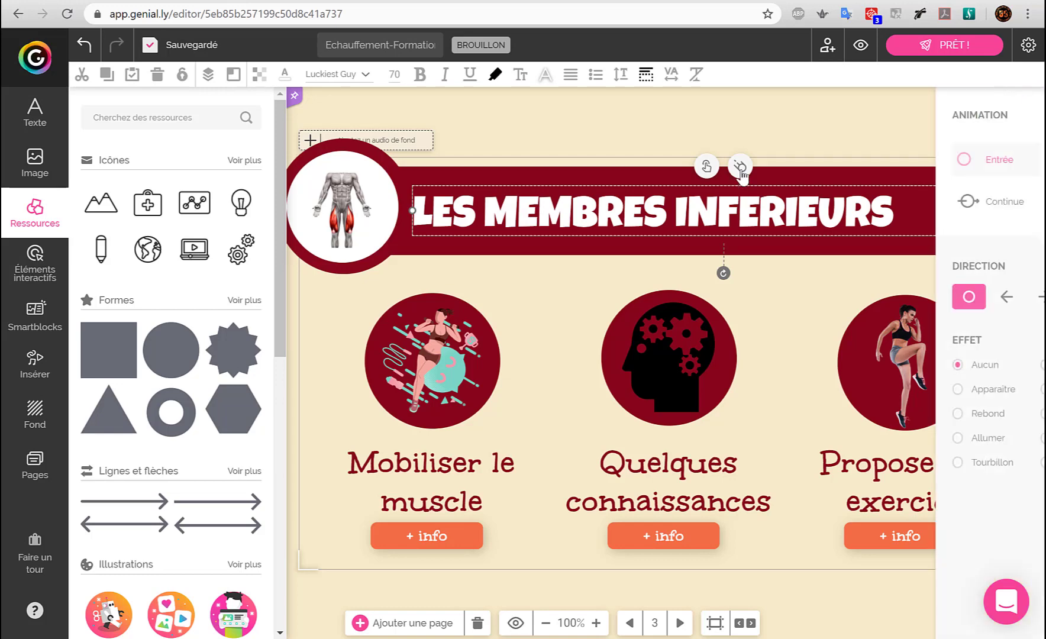
pyautogui.click(849, 389)
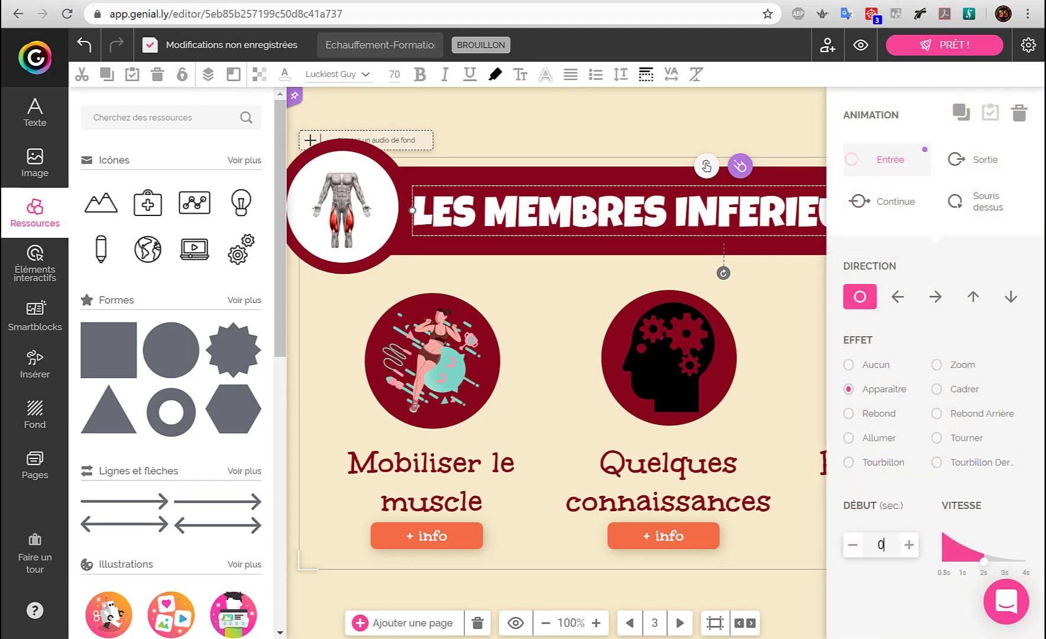
pyautogui.write('.5')
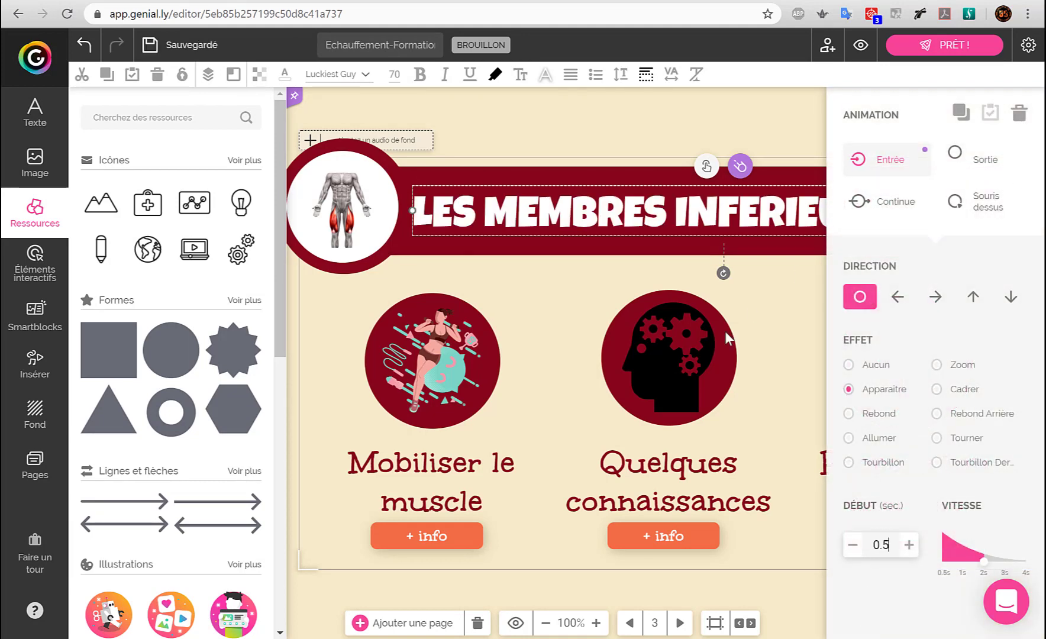
pyautogui.click(764, 321)
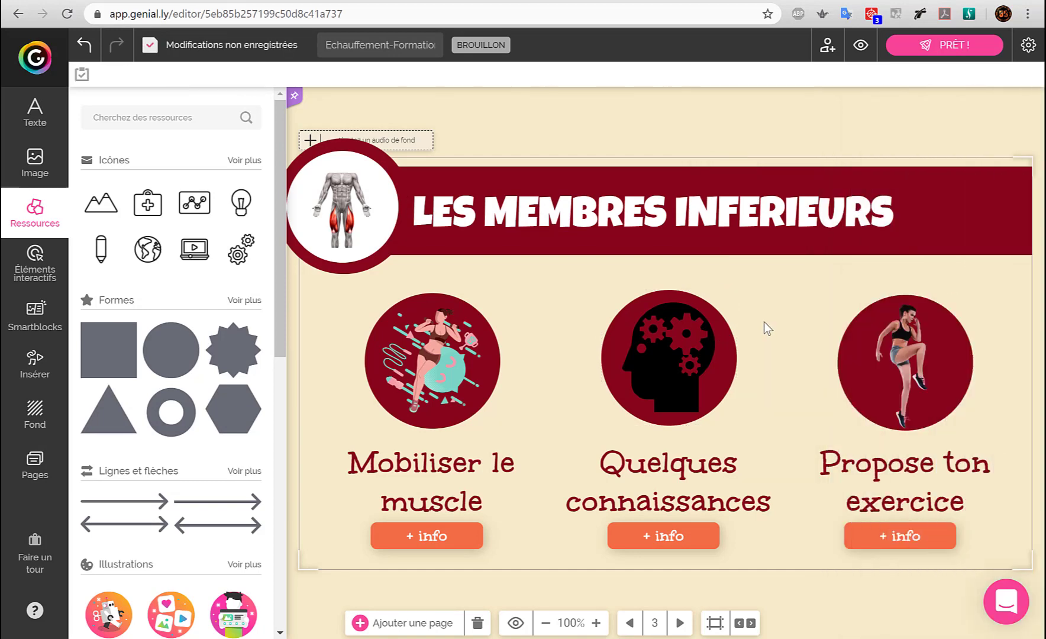
pyautogui.click(859, 49)
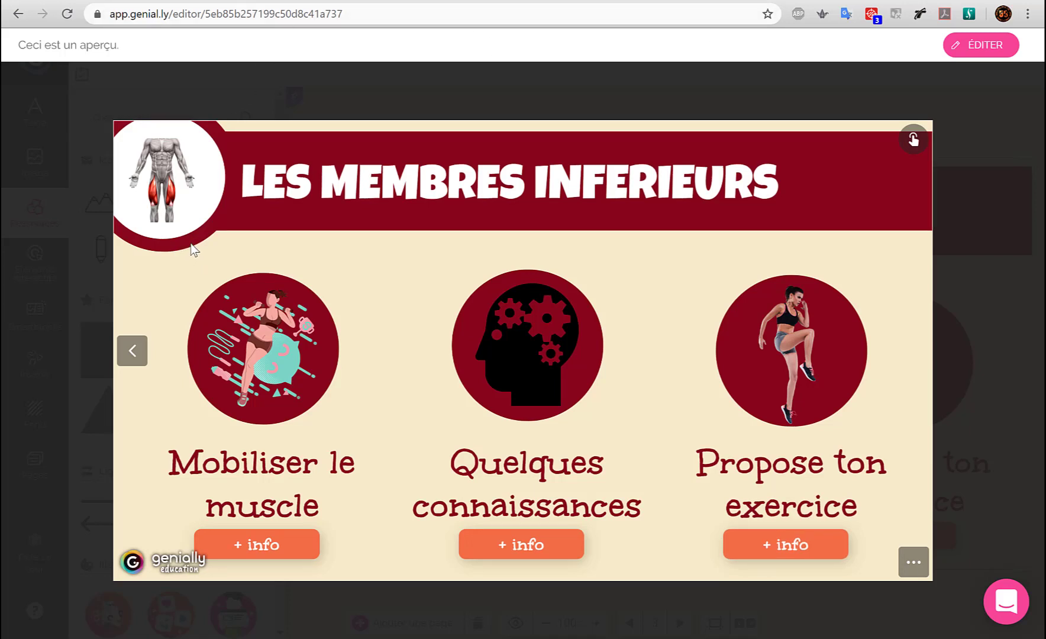
pyautogui.click(978, 259)
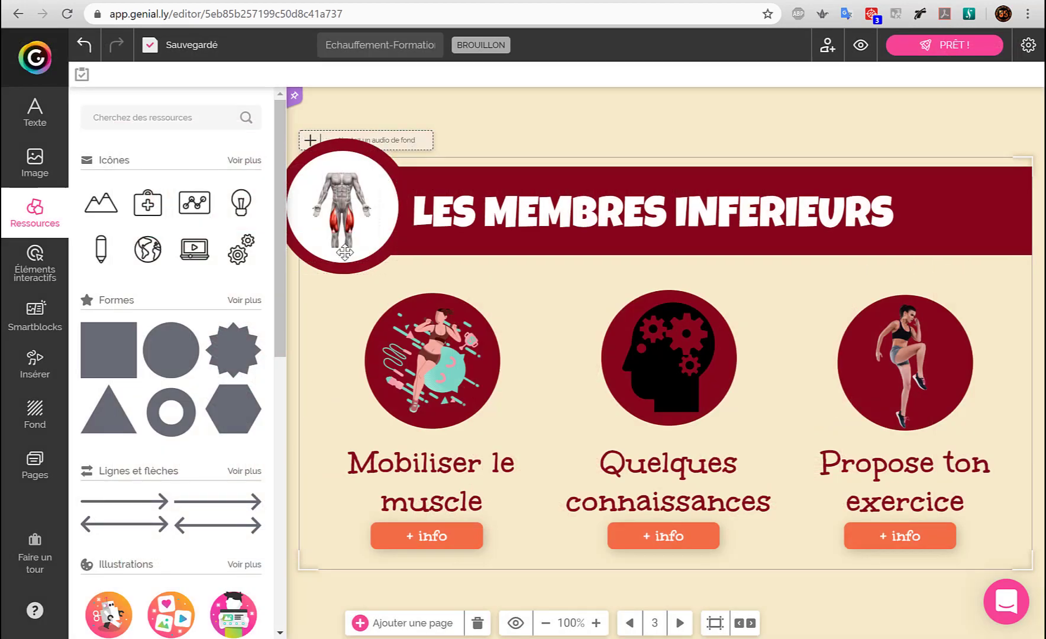
# Remove the entrance animation from the dark red circle around the muscle figure, and preview the page.
pyautogui.click(335, 274)
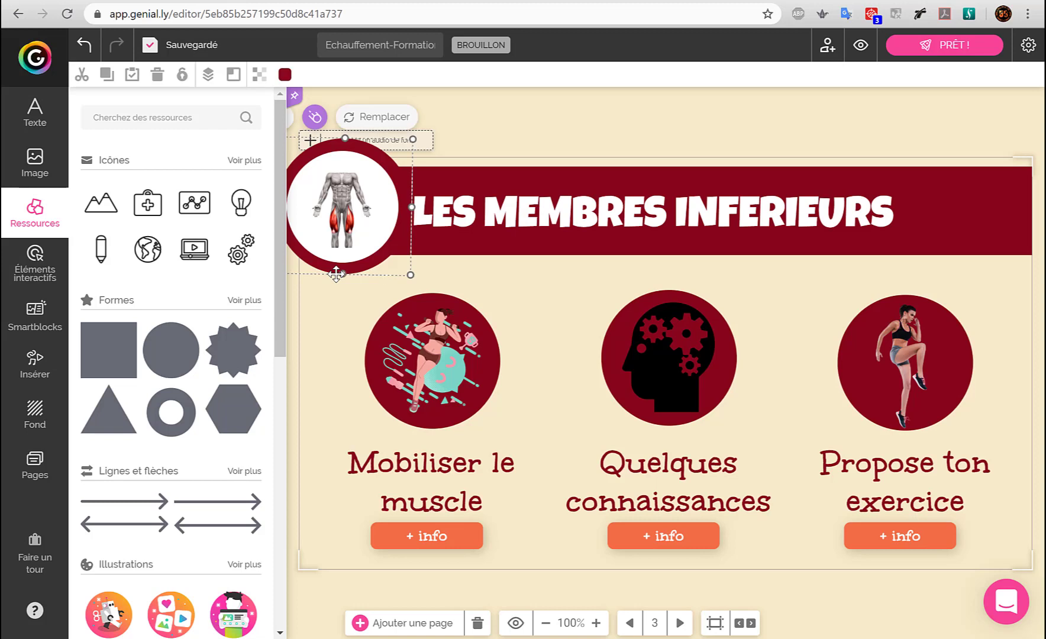
pyautogui.click(316, 118)
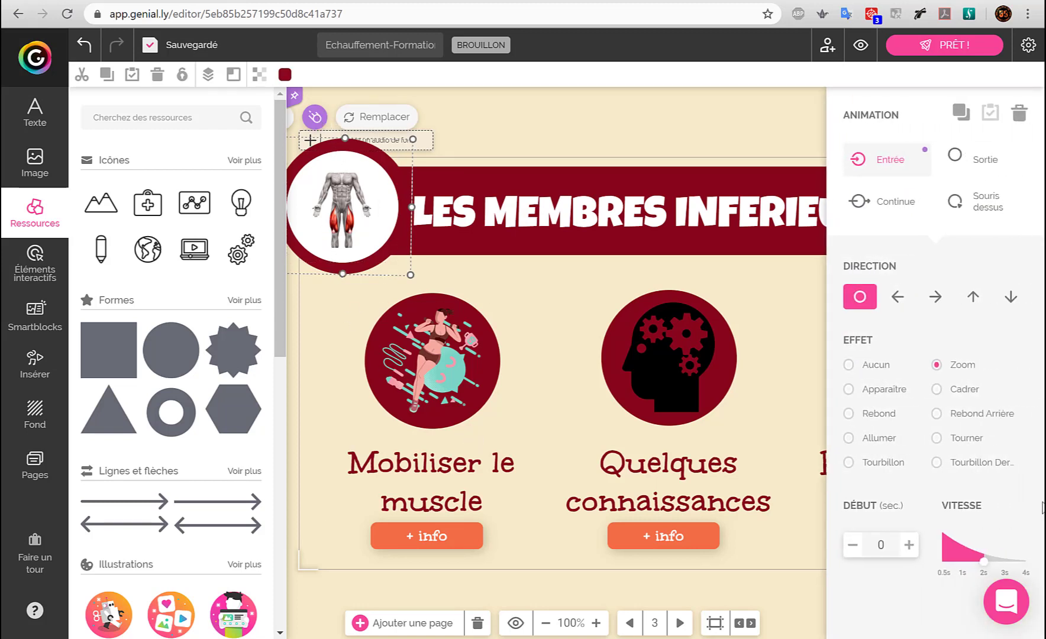
pyautogui.click(848, 365)
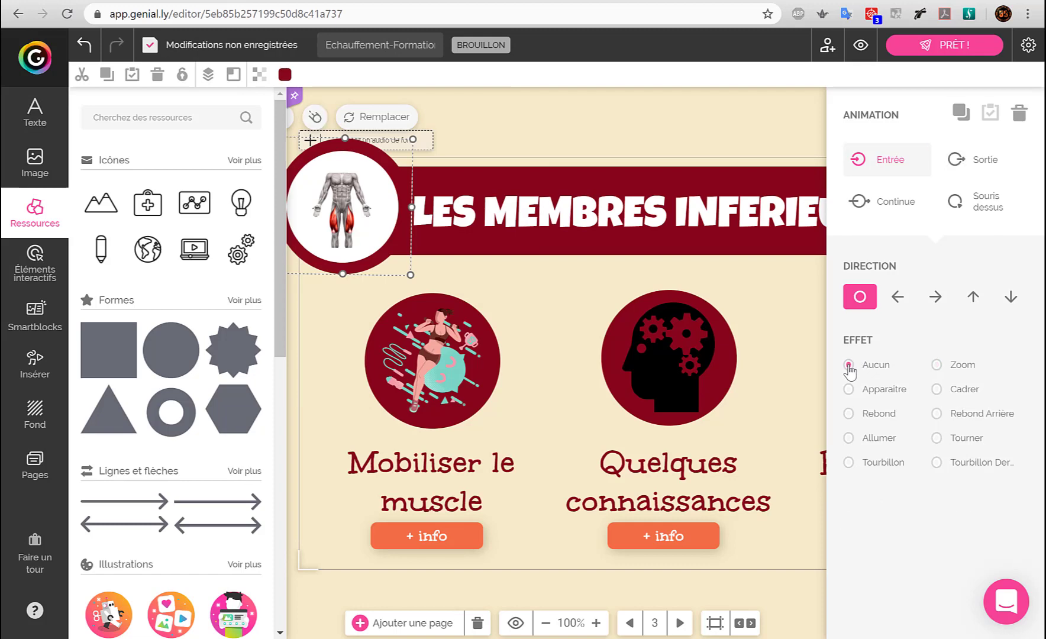
pyautogui.click(673, 129)
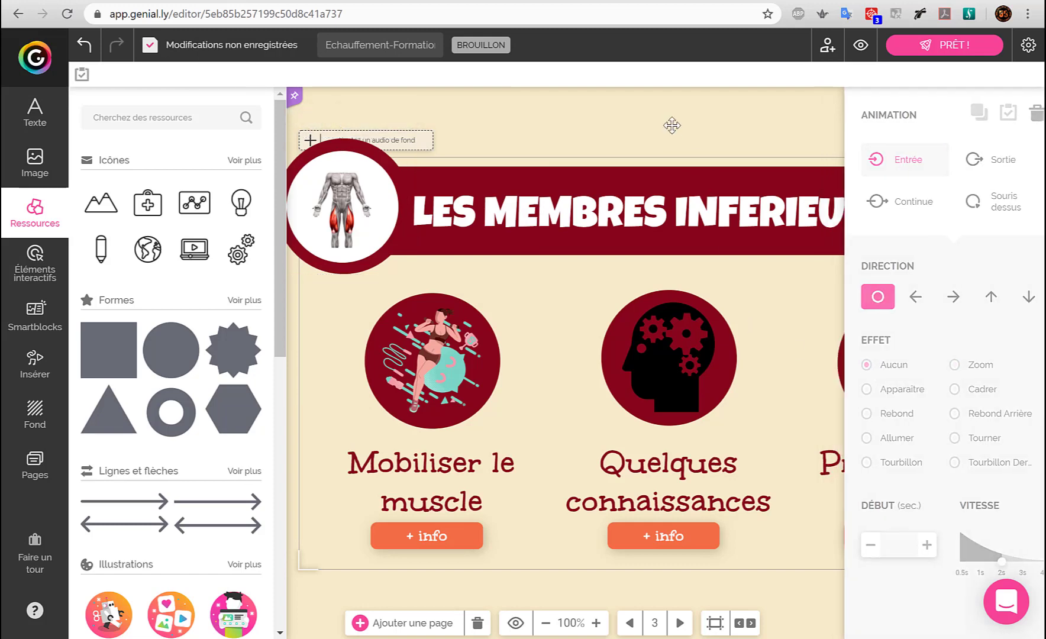
pyautogui.click(861, 46)
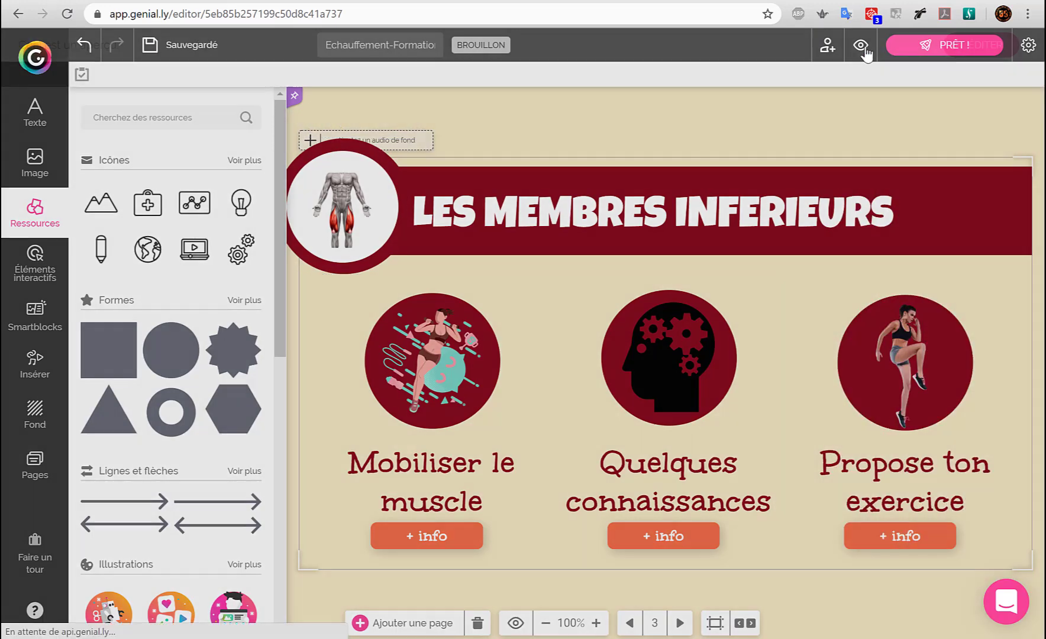